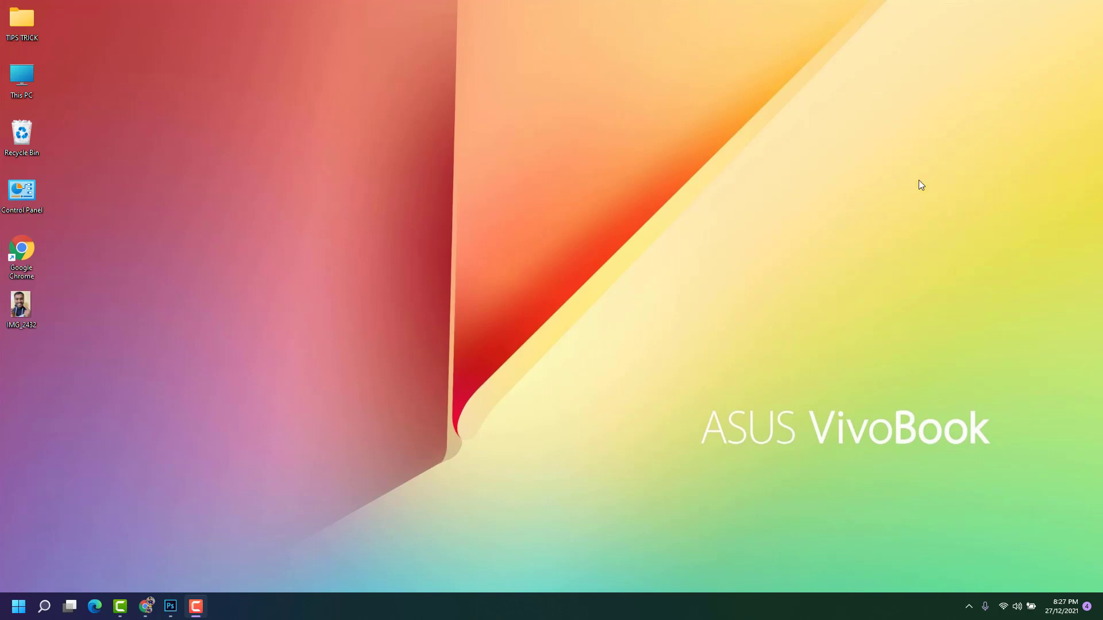
Open IMG_2432.jpg from the Desktop in Photoshop, zooming in briefly and back out
click(169, 608)
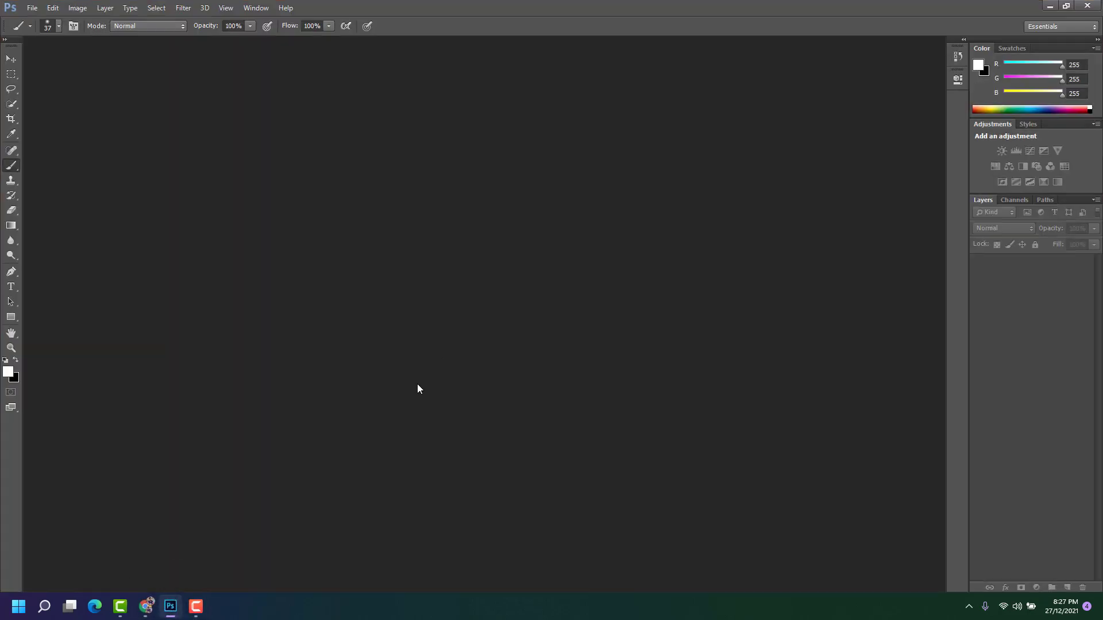
click(32, 8)
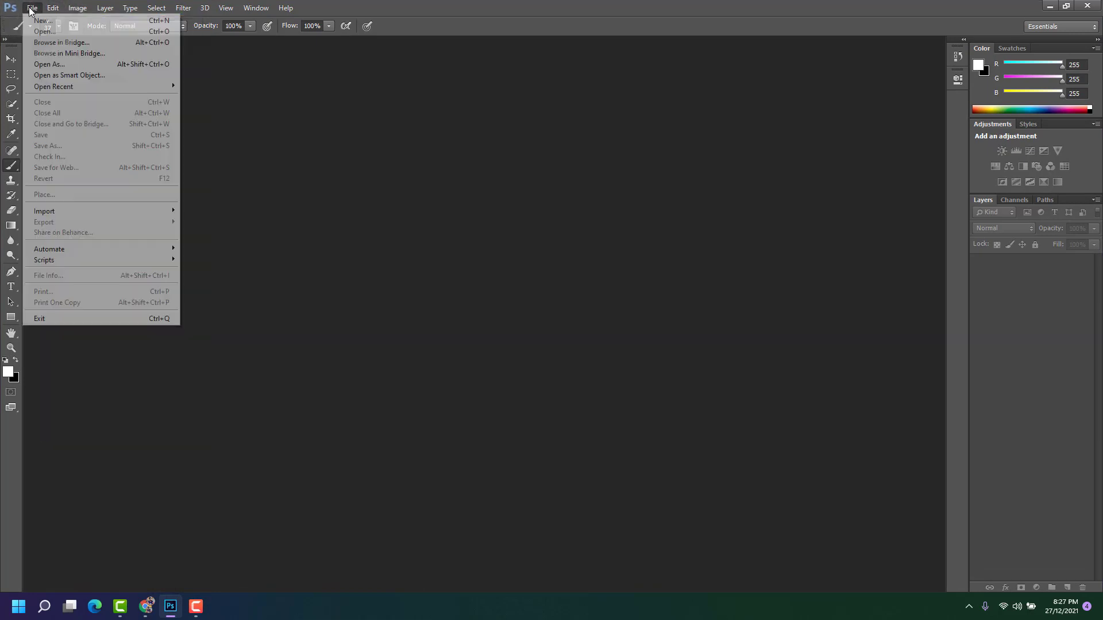
click(41, 31)
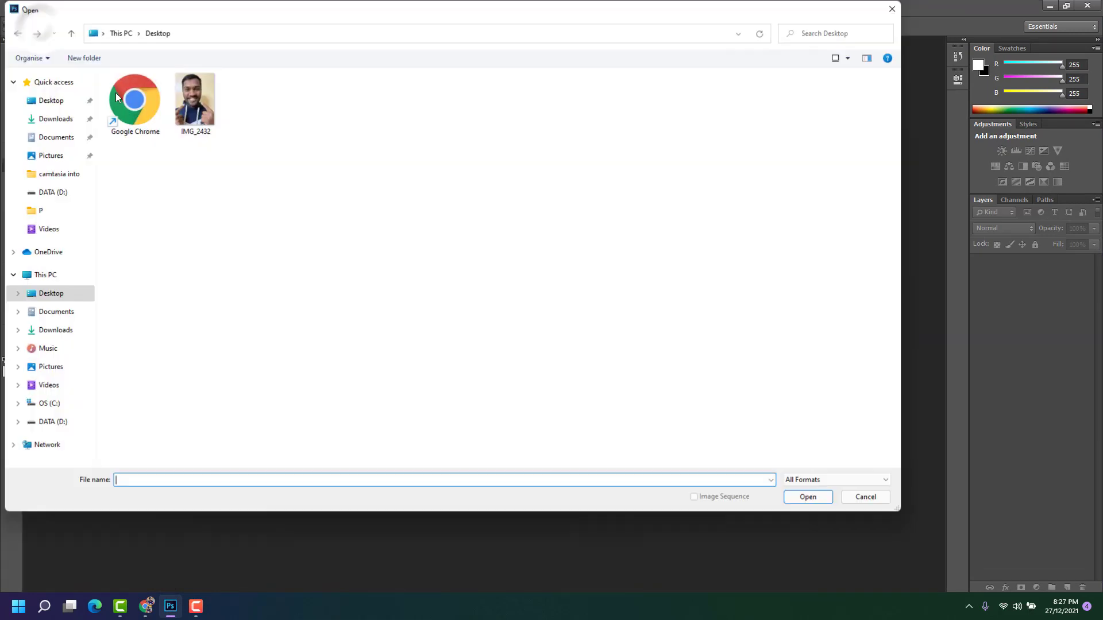
click(191, 112)
click(808, 497)
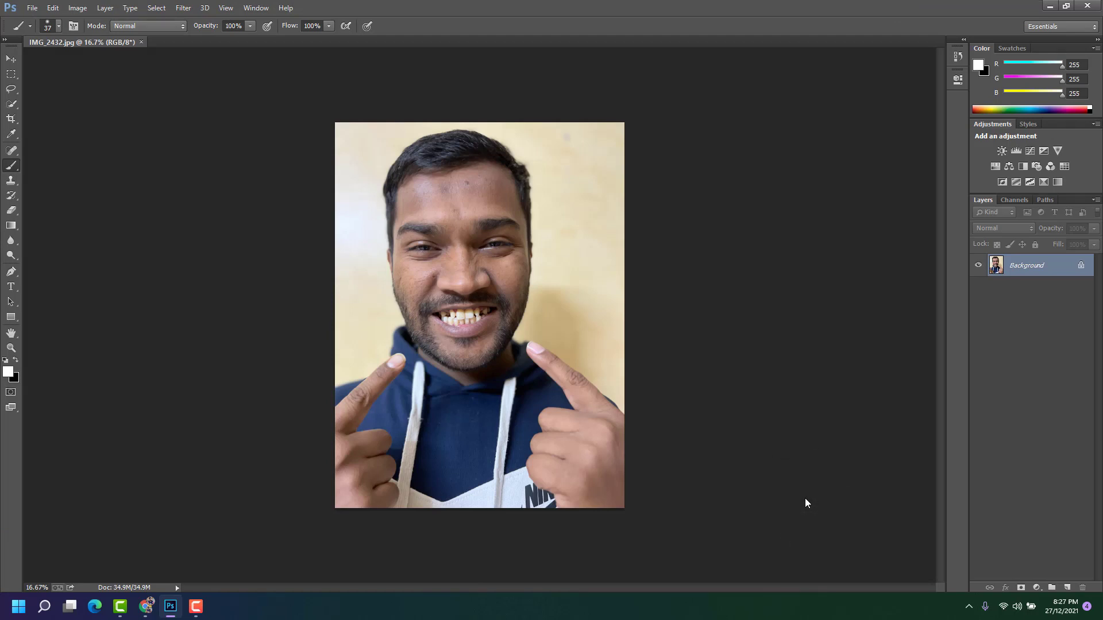
key(ctrl+plus)
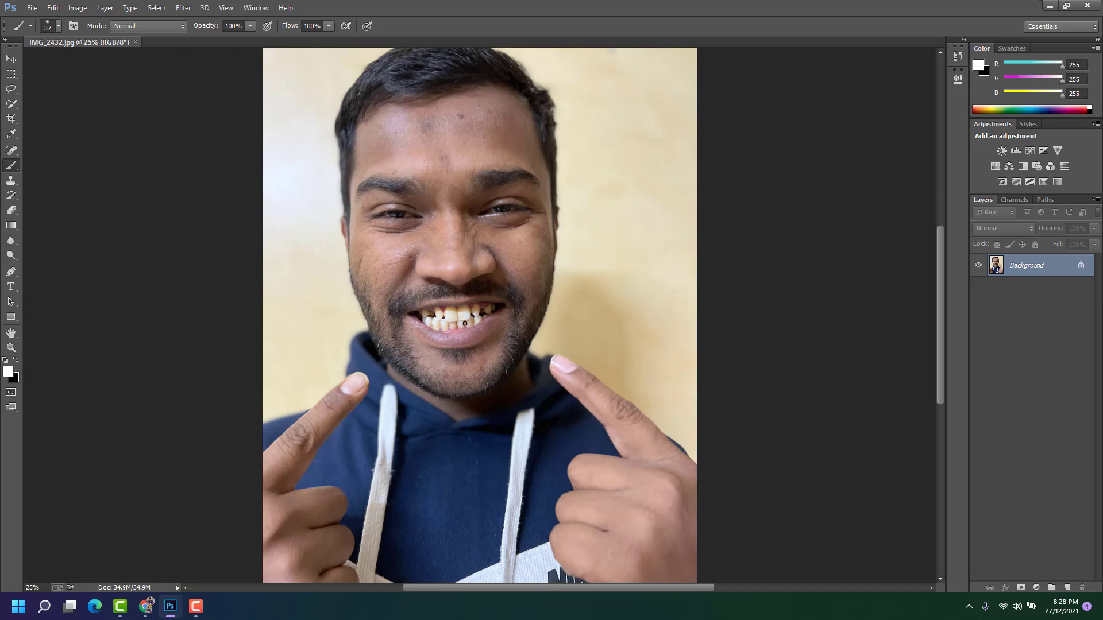
scroll(465, 324, down, 1)
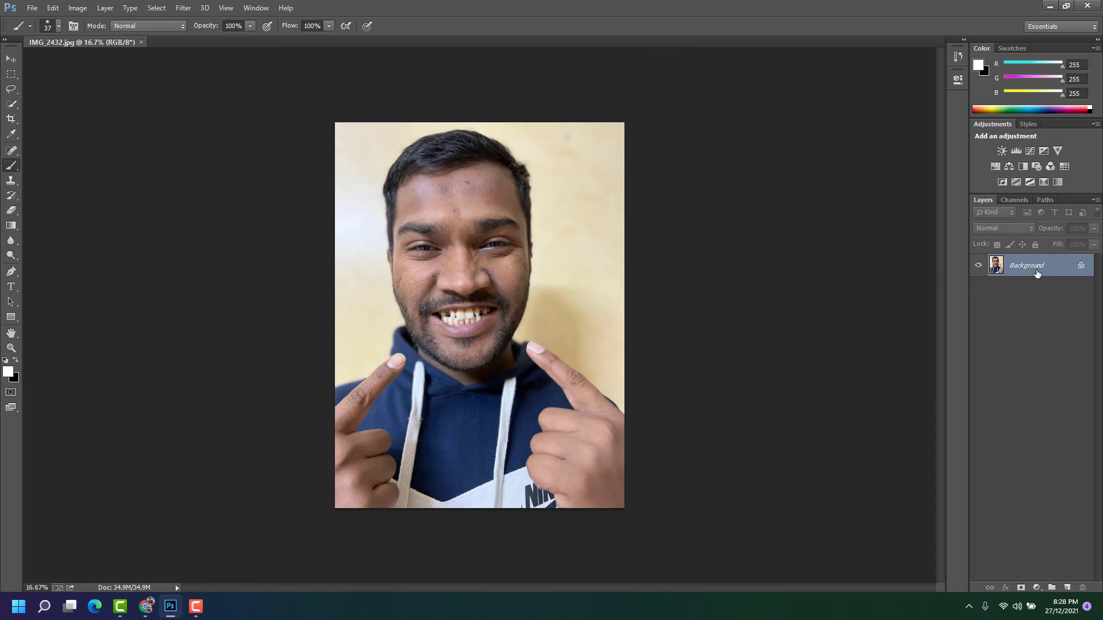
Convert the locked Background layer into an editable Layer 0
double_click(1035, 268)
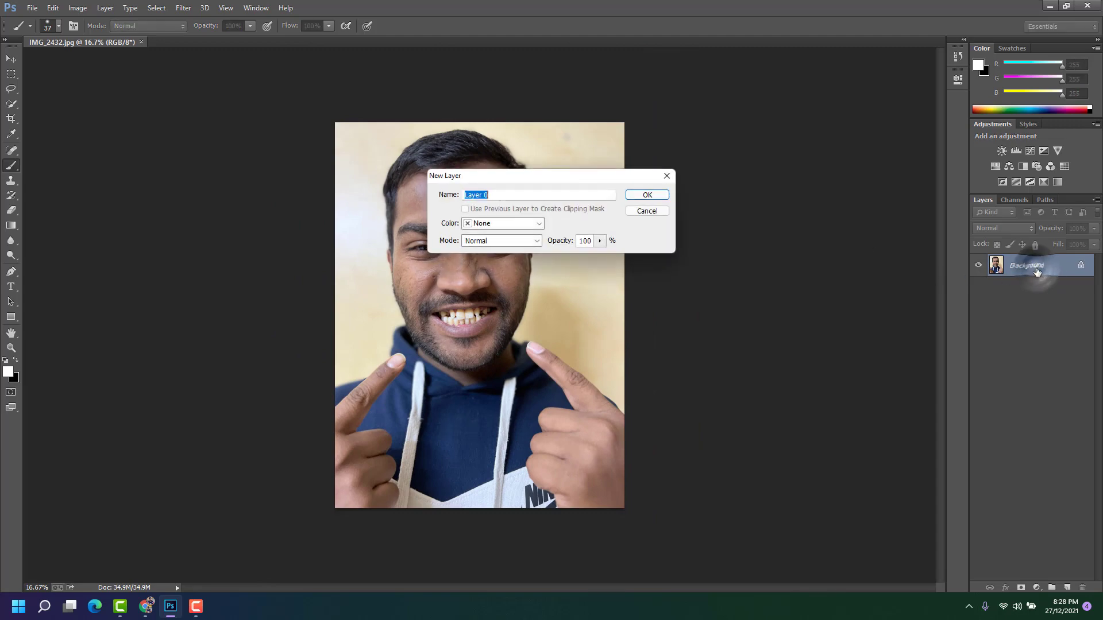
click(647, 196)
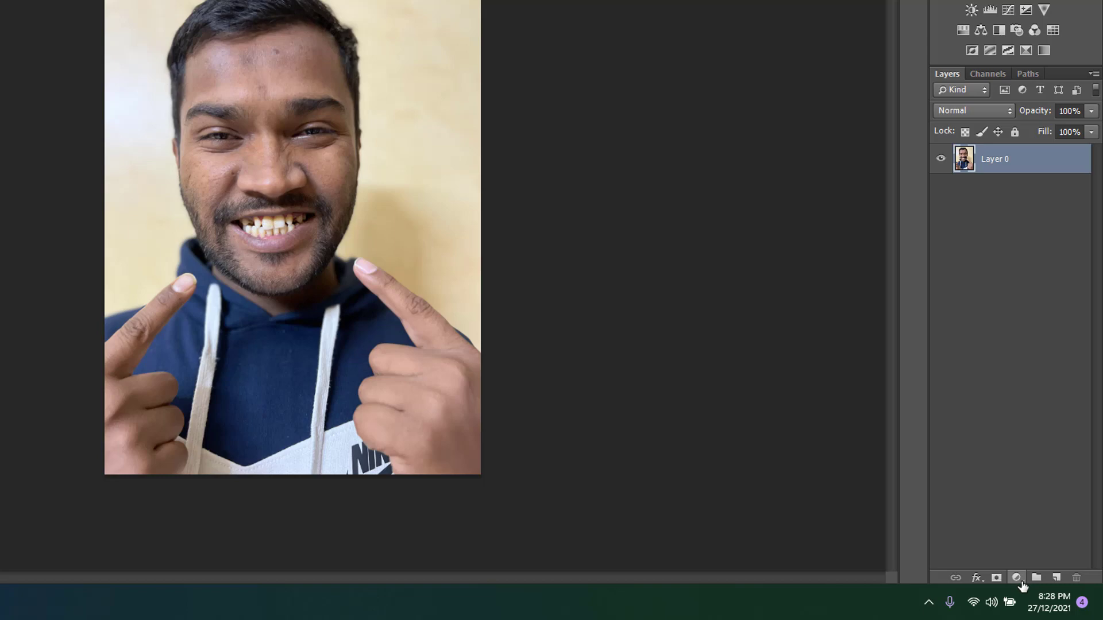
Add a Hue/Saturation adjustment layer with Yellows at Saturation -100 and Lightness +100
click(1020, 579)
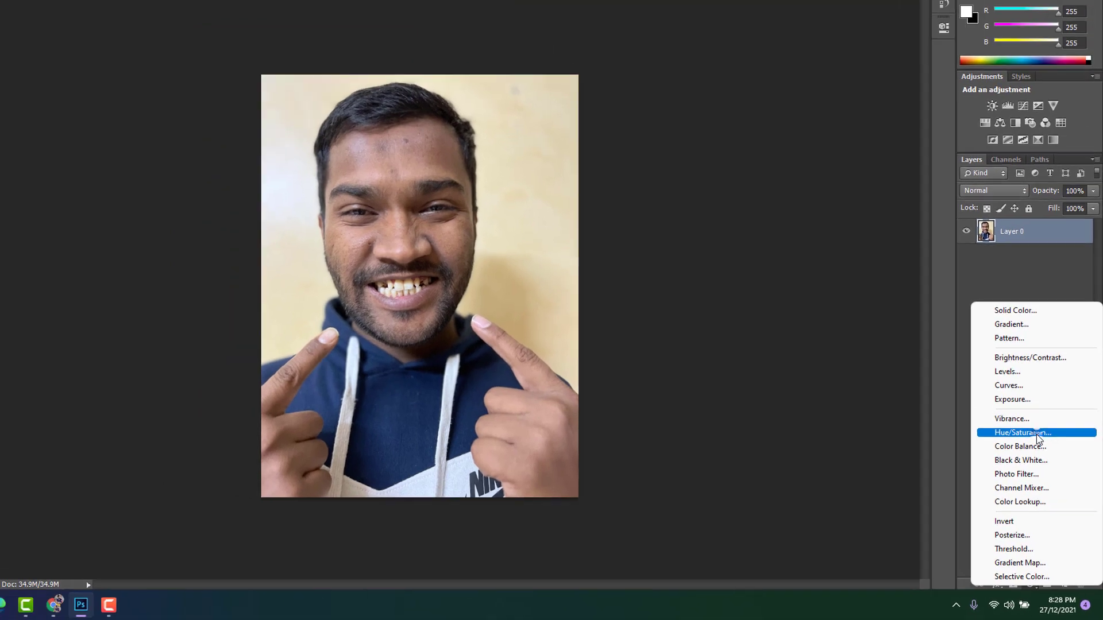
click(1025, 400)
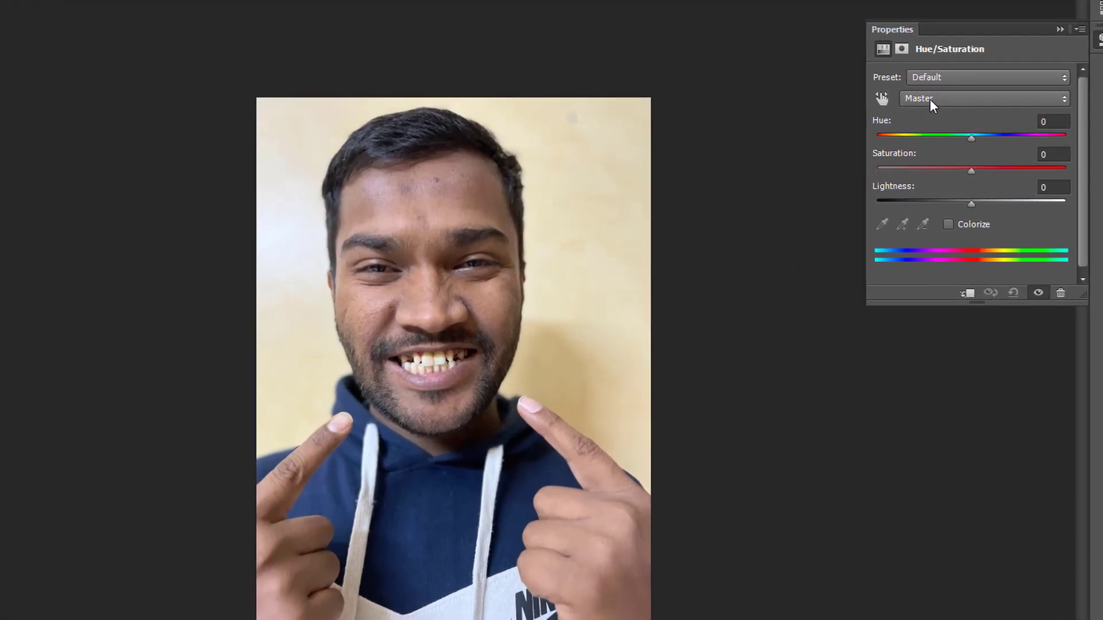
click(827, 124)
click(934, 139)
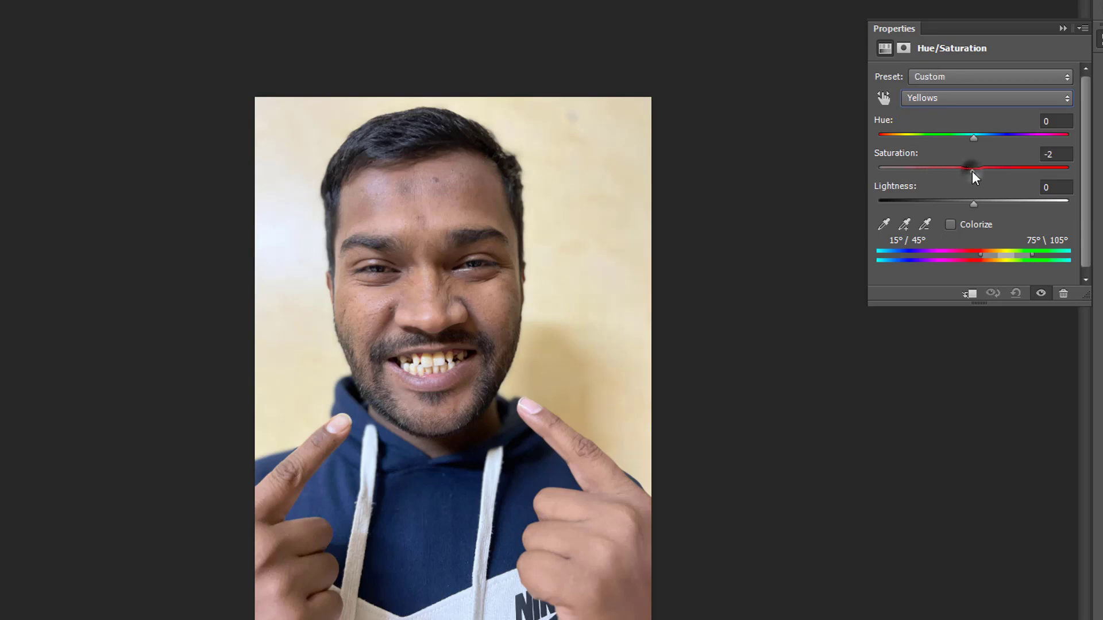
drag(973, 172, 857, 177)
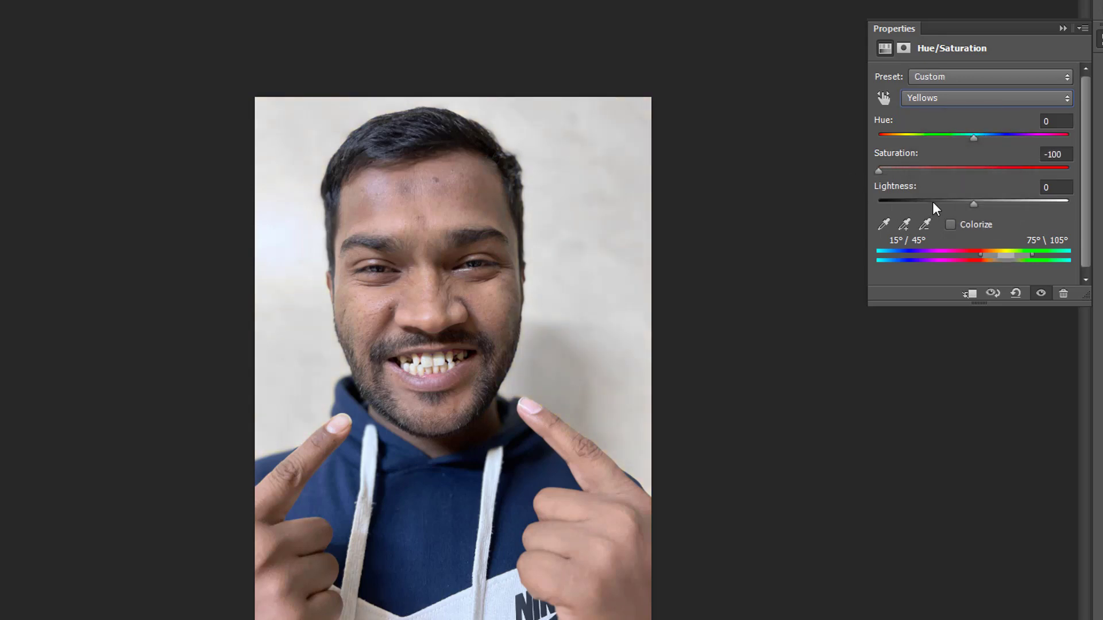
drag(973, 204, 1090, 211)
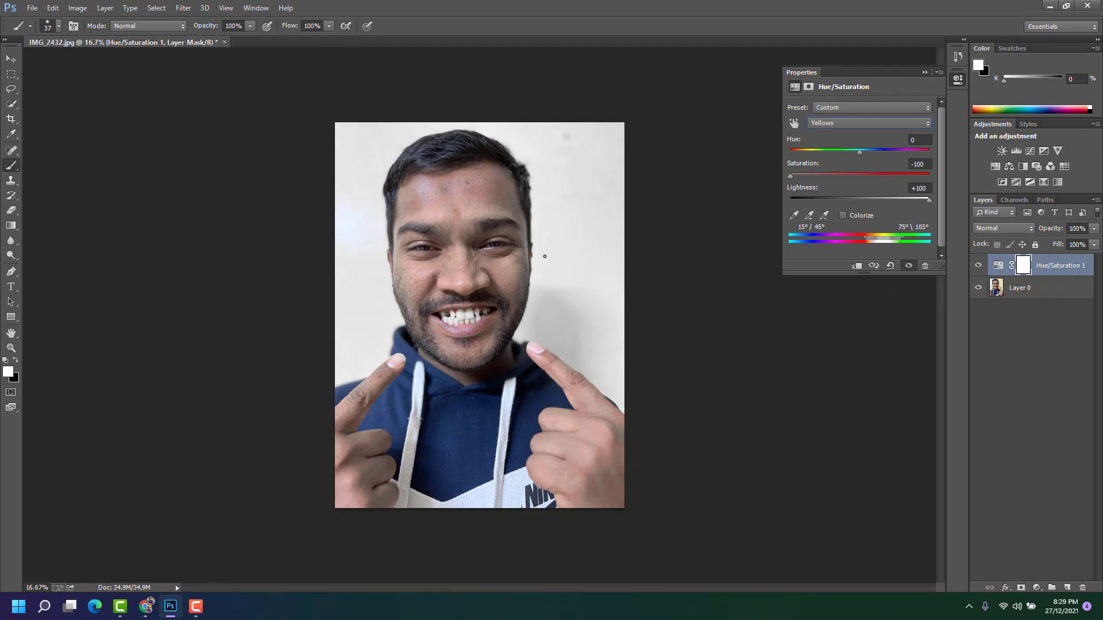
click(924, 73)
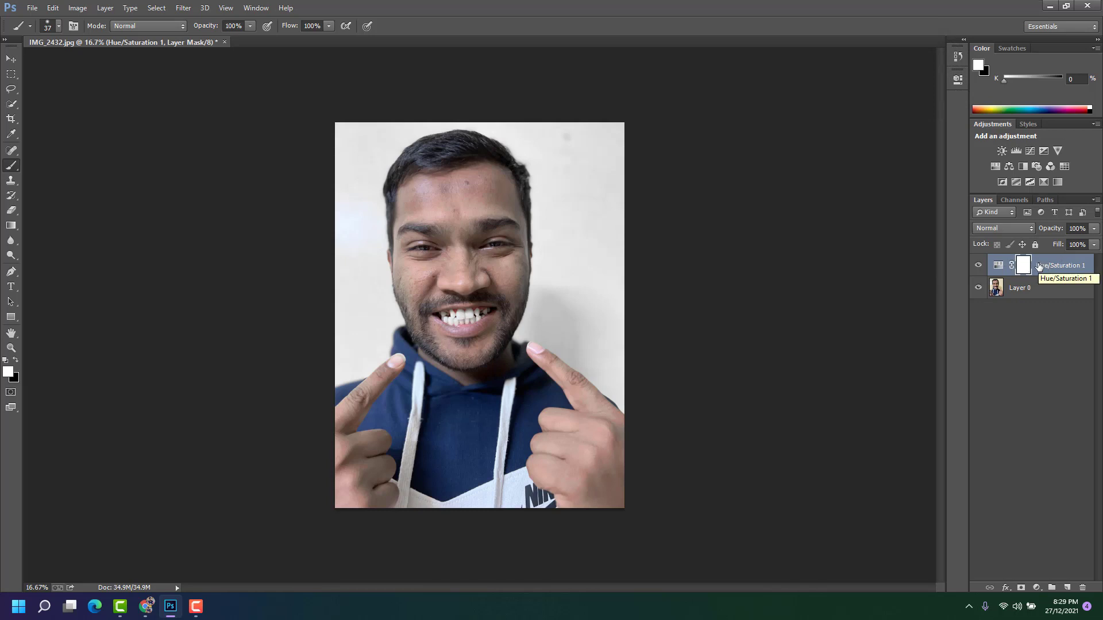
Invert the adjustment mask to hide the whitening, set a 21 px brush, and zoom to the mouth
key(ctrl+i)
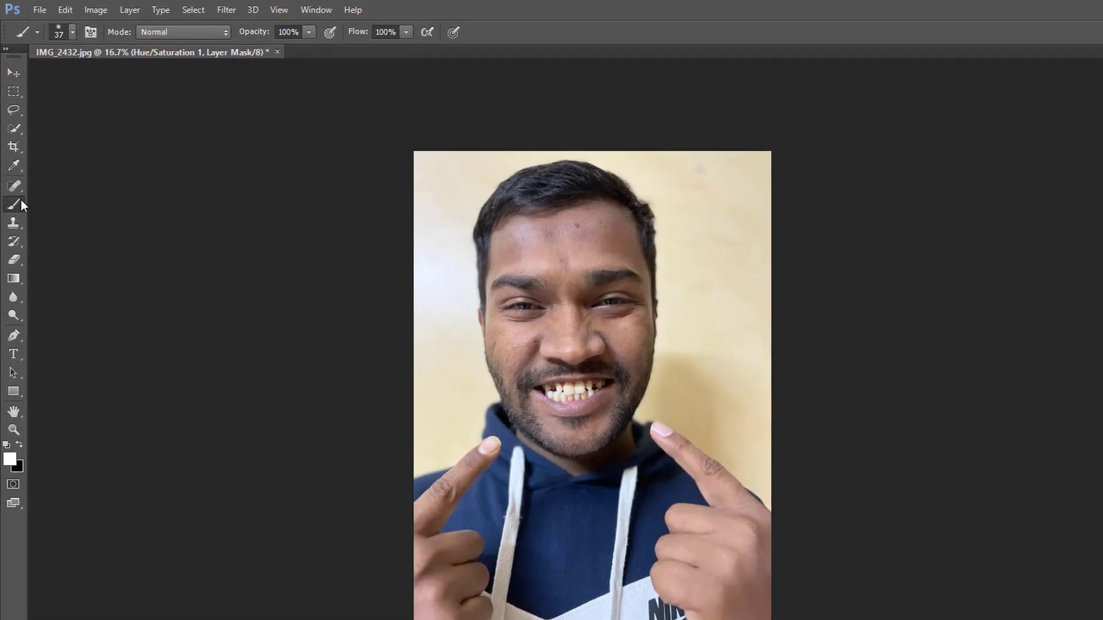
right_click(13, 204)
click(56, 205)
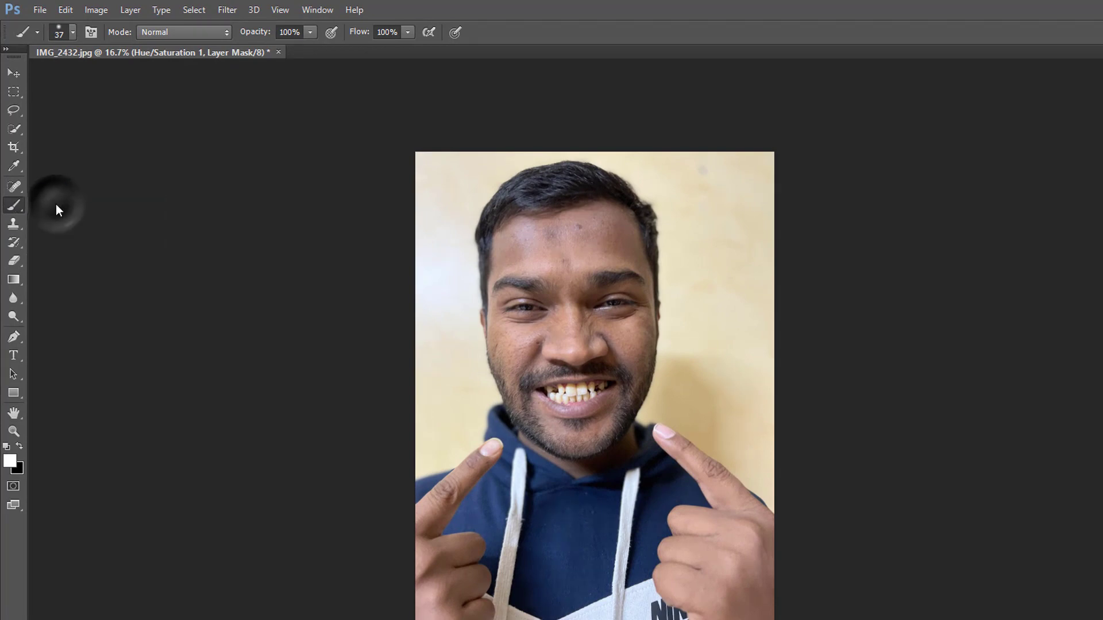
click(73, 33)
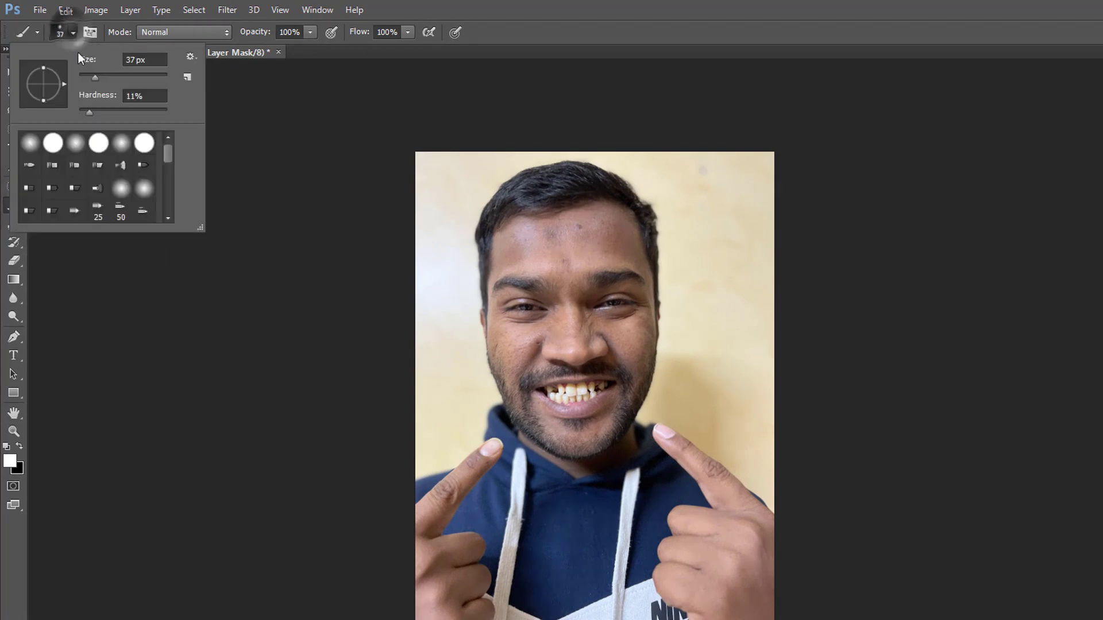
drag(93, 81, 88, 81)
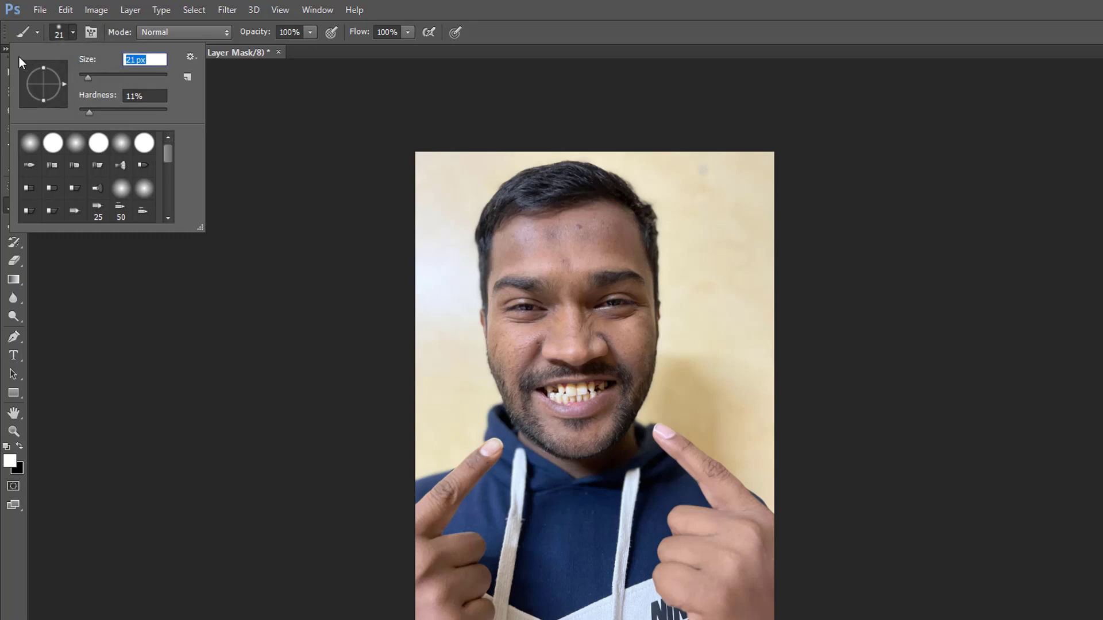
key(Return)
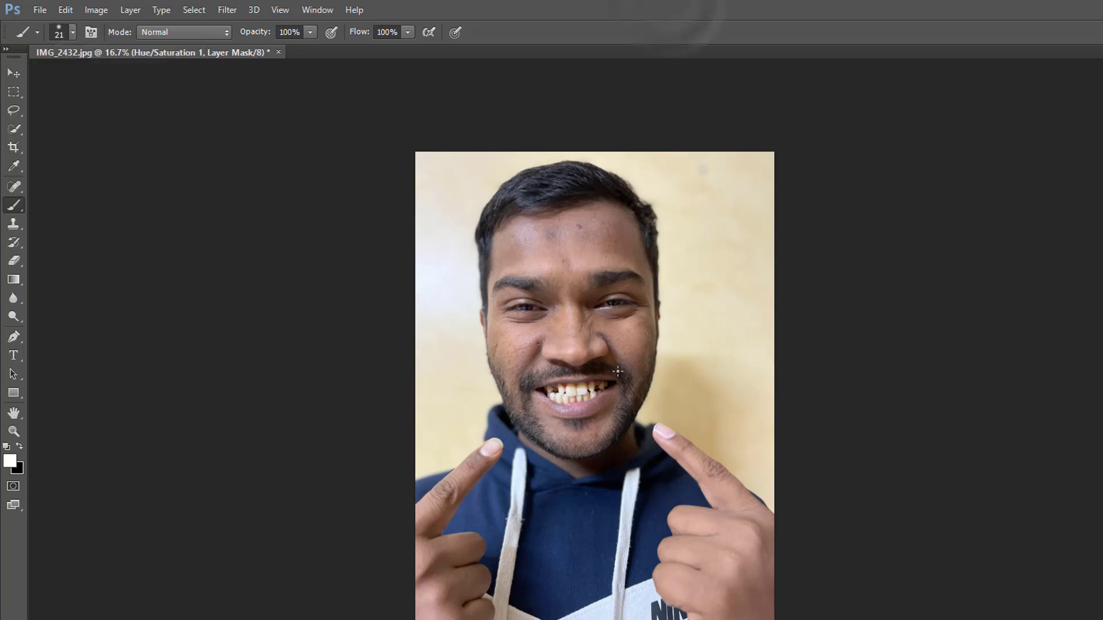
scroll(618, 370, up, 2)
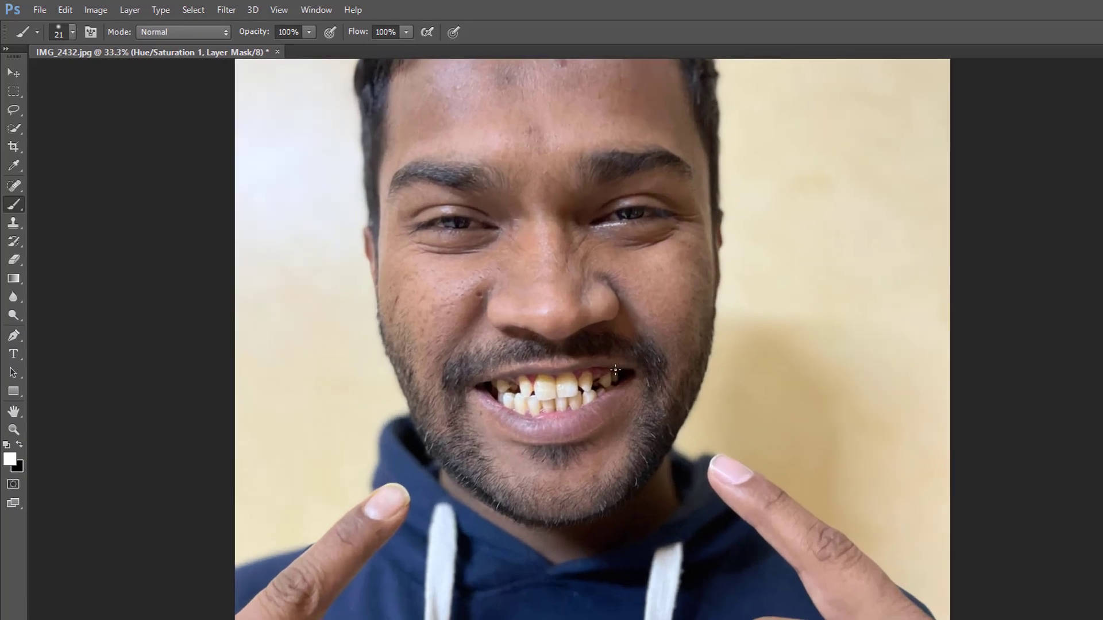
scroll(498, 299, up, 1)
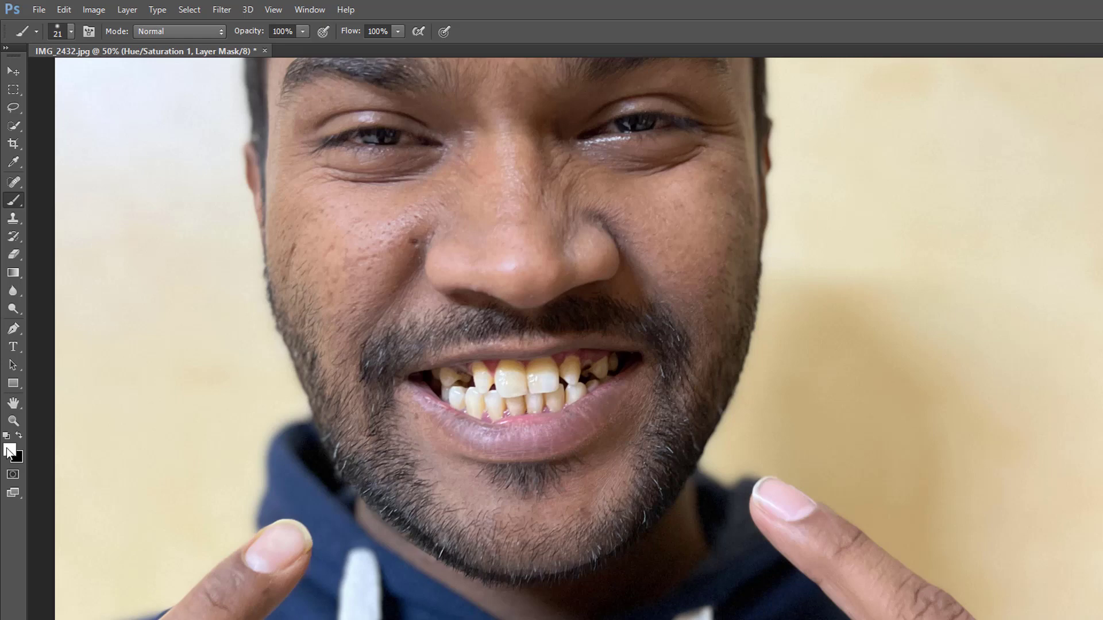
Confirm white as the foreground painting colour
click(9, 451)
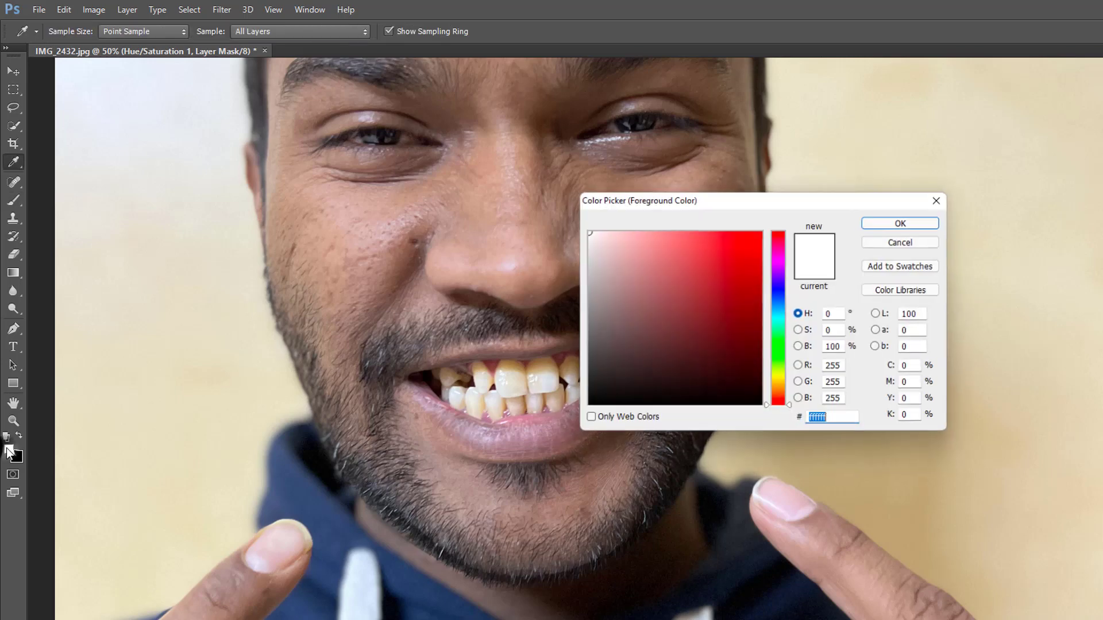
click(875, 223)
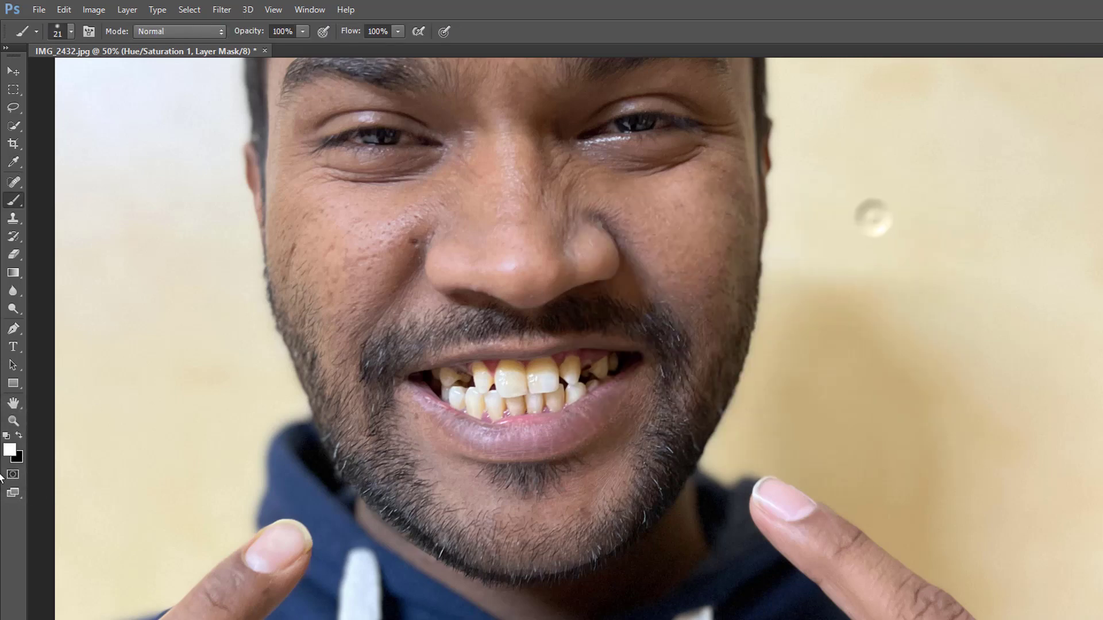
click(10, 447)
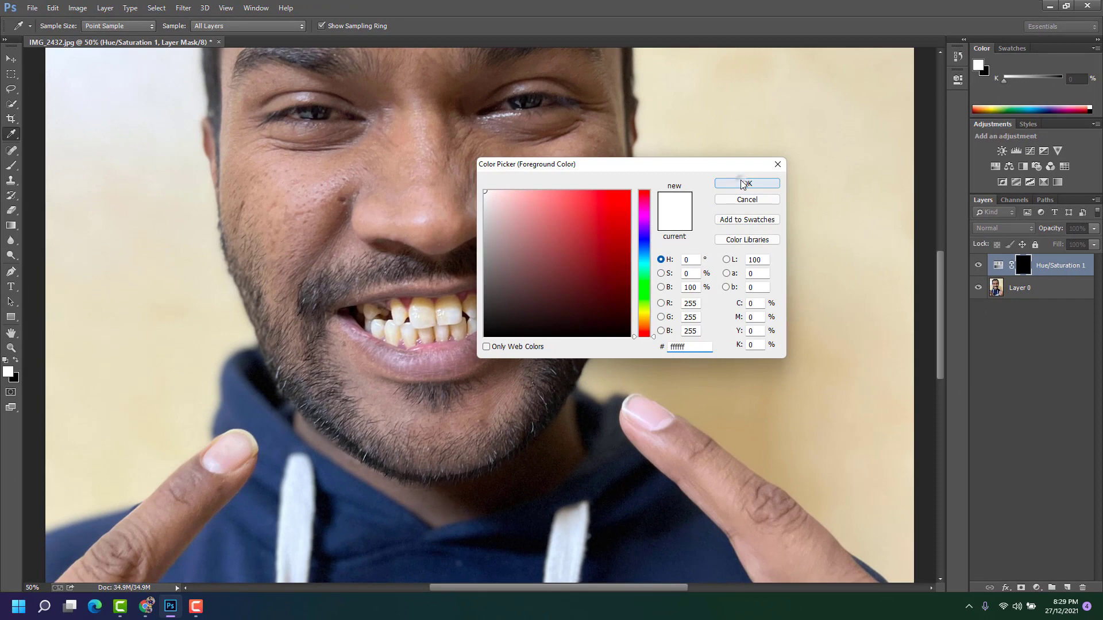
click(741, 183)
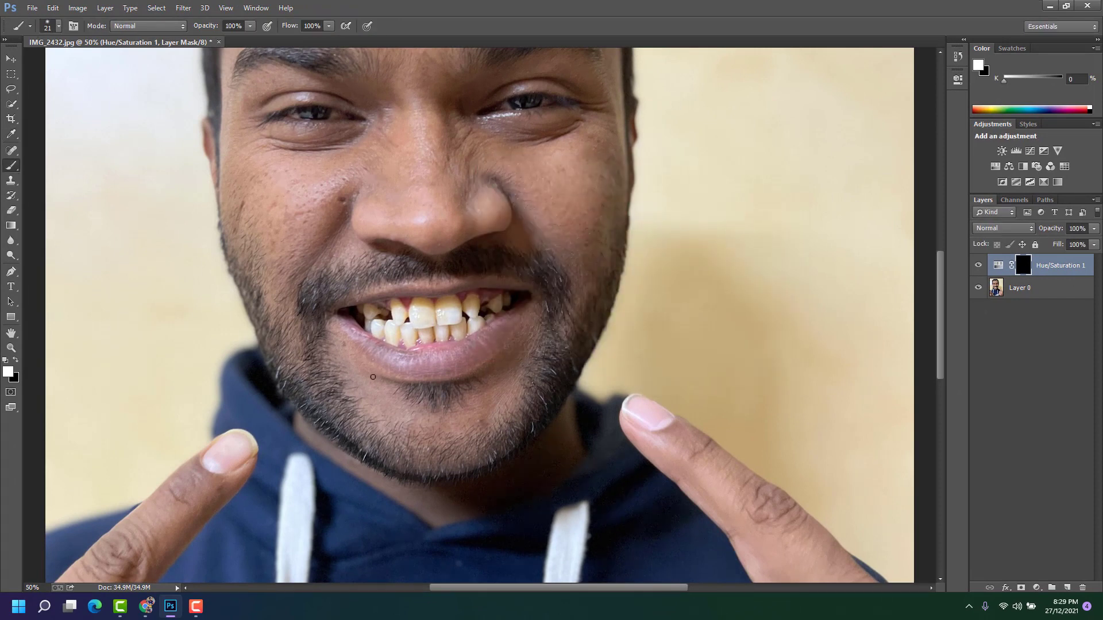
Paint white over the teeth on the Hue/Saturation mask, then zoom out
drag(416, 317, 433, 325)
drag(462, 313, 497, 305)
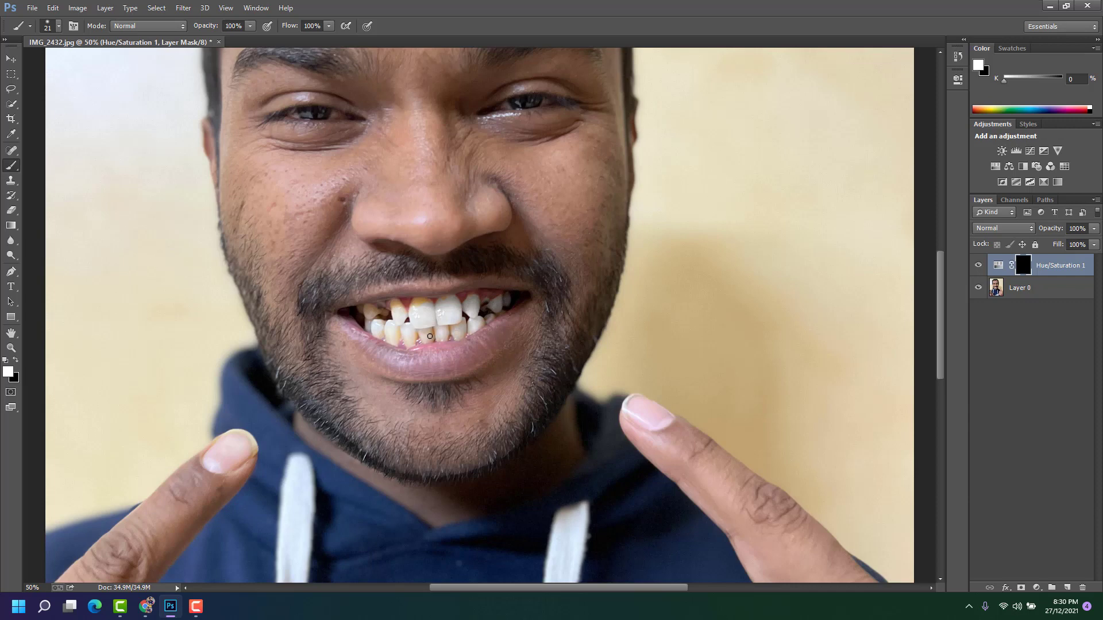
drag(412, 312, 417, 309)
key(ctrl+minus)
key(ctrl+minus)
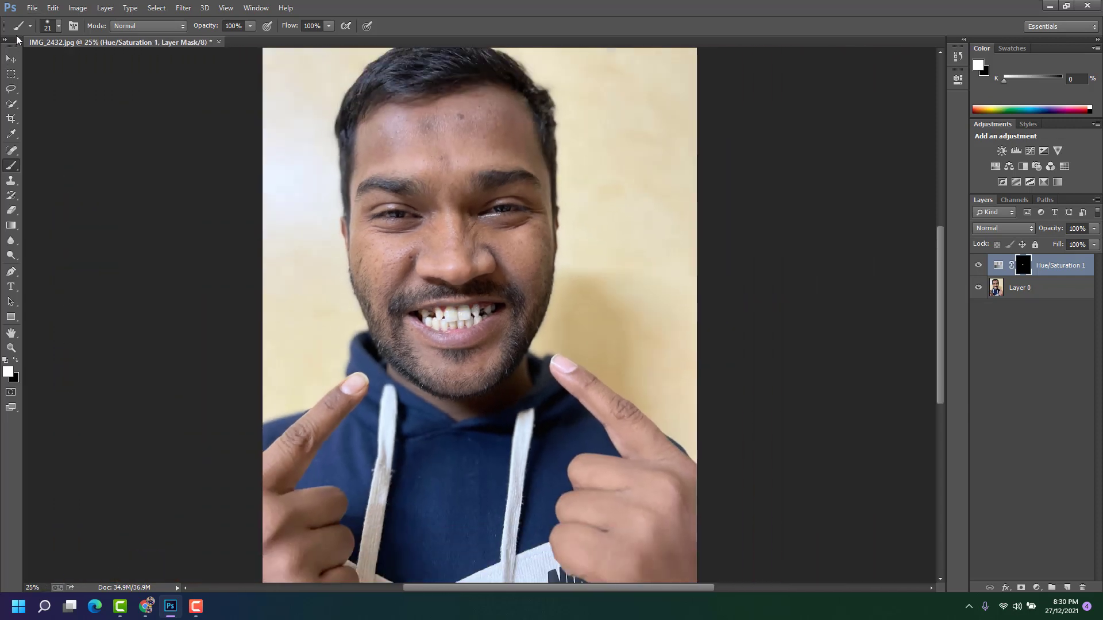
Save the whitened portrait to the Desktop as JPEG 'After' and minimize Photoshop
click(31, 8)
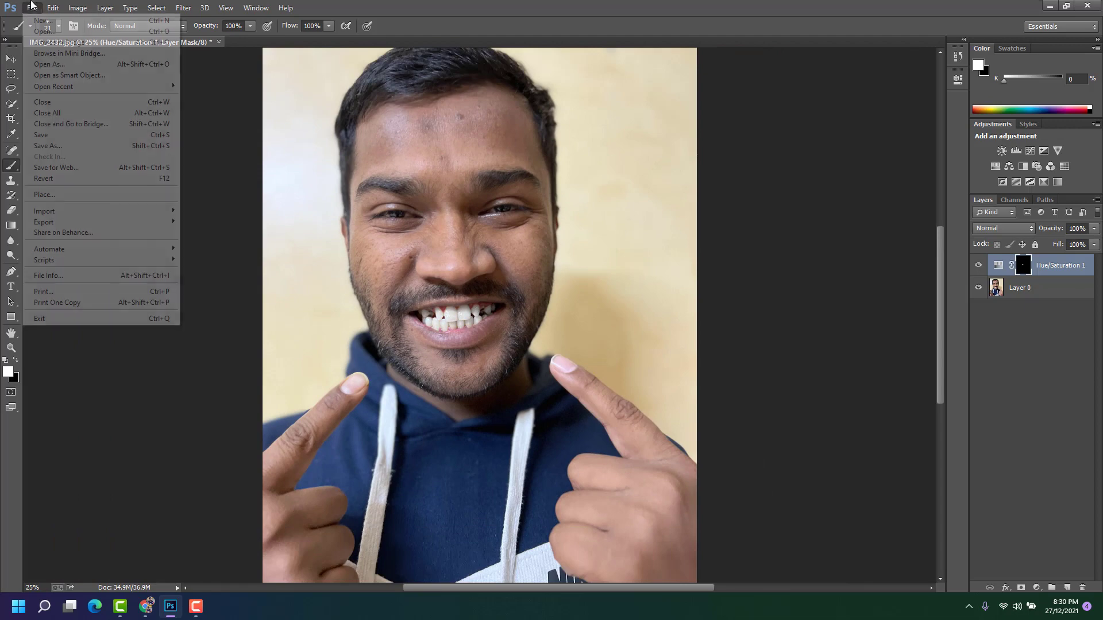
click(81, 146)
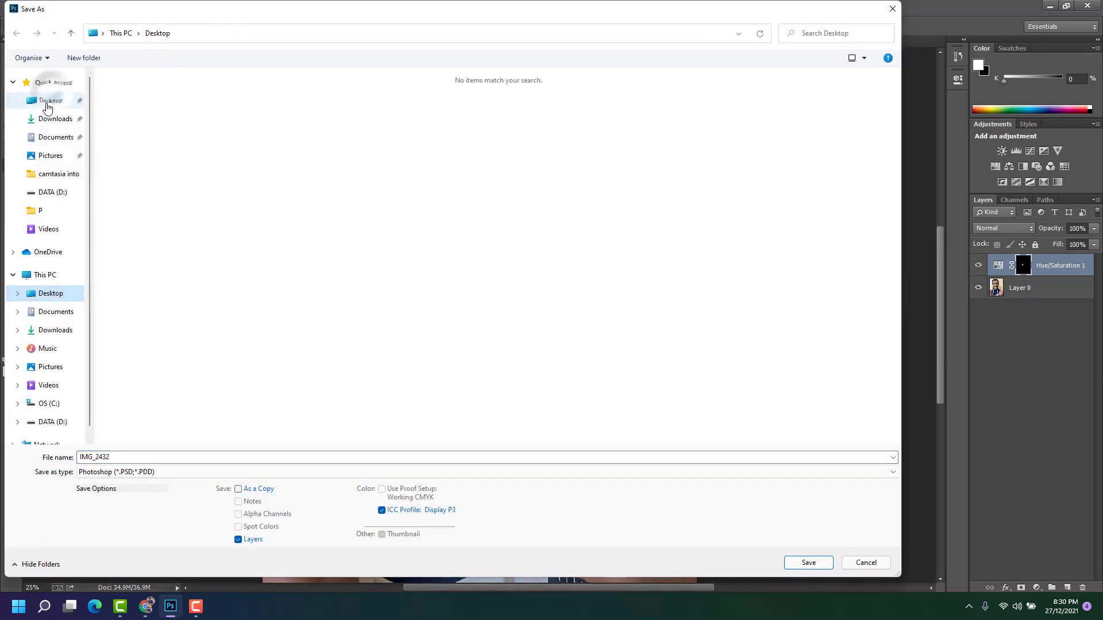
click(50, 100)
click(118, 456)
click(129, 472)
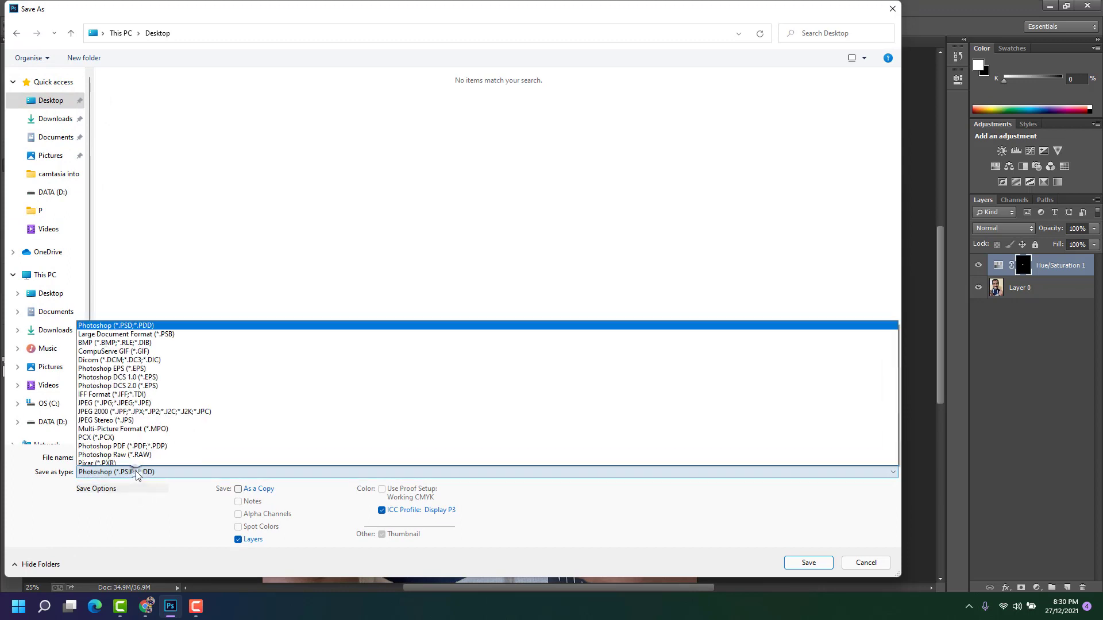
click(144, 359)
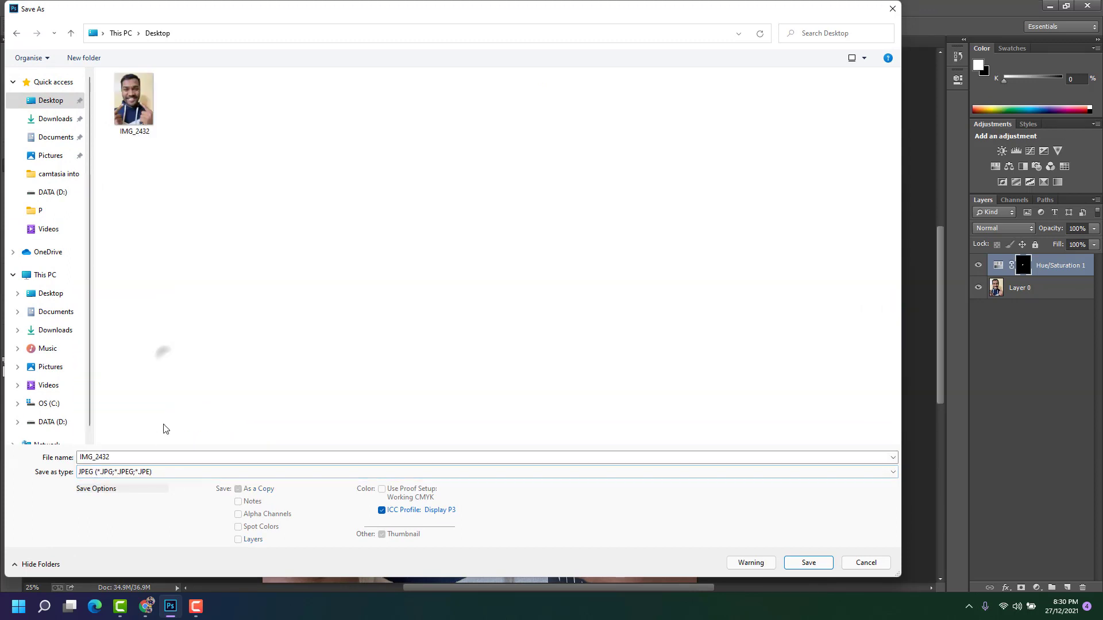
click(147, 457)
text(After)
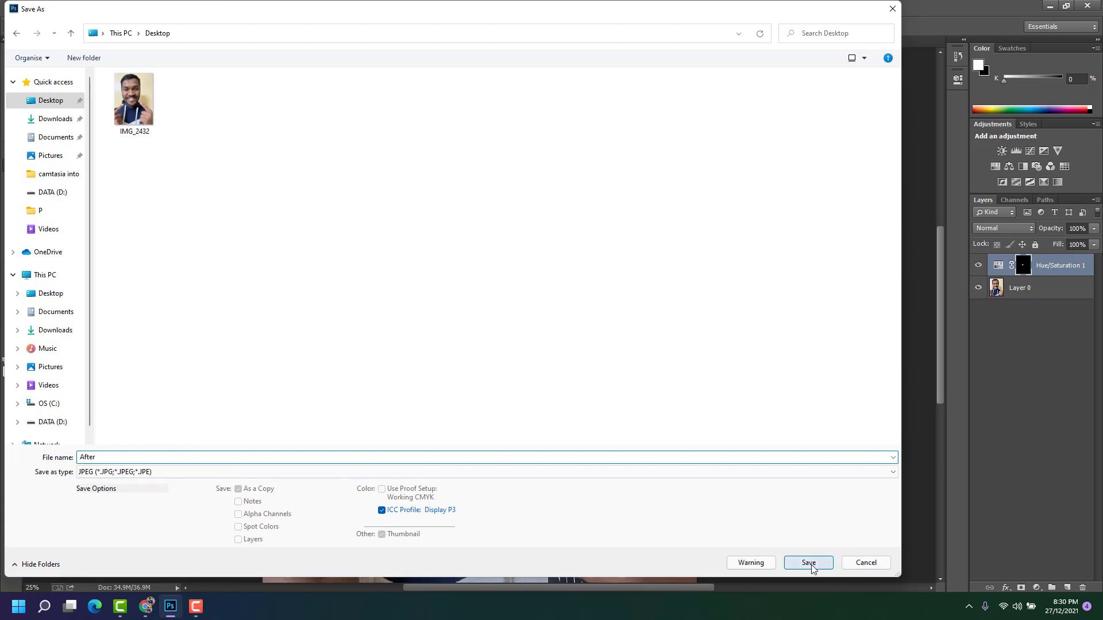
click(808, 563)
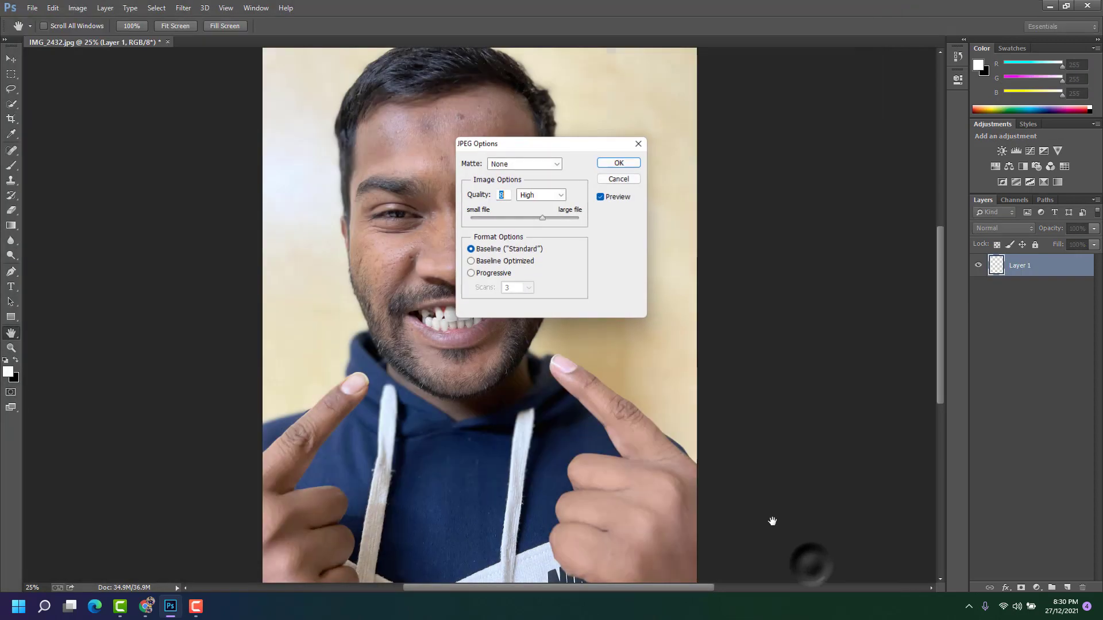
click(619, 163)
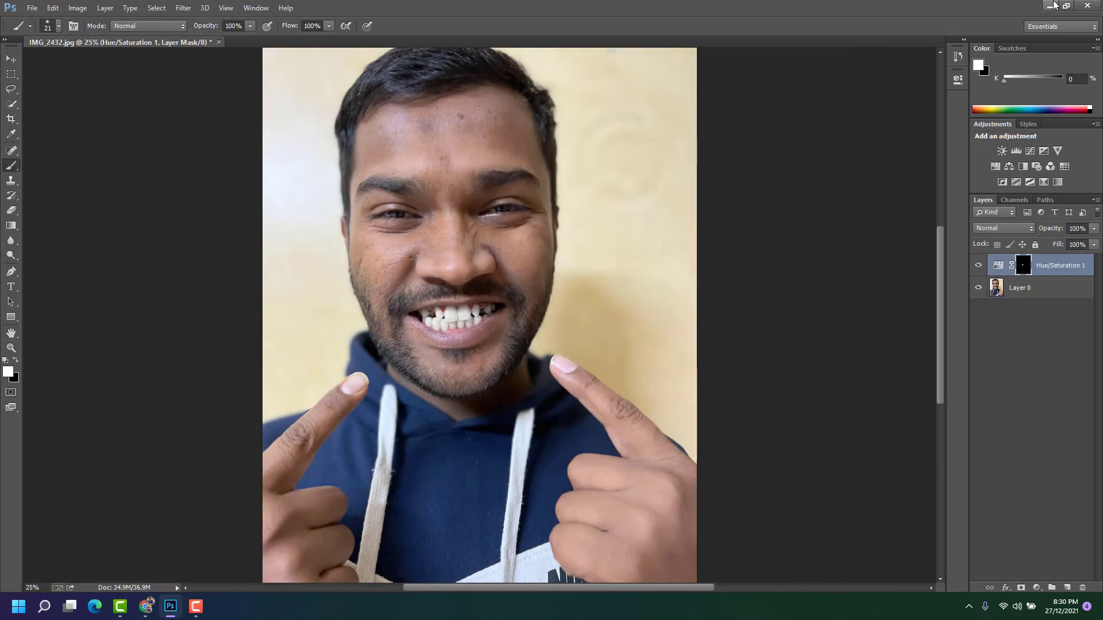
click(1050, 6)
View IMG_2432 in Photos, then step to After.jpg to compare
double_click(20, 305)
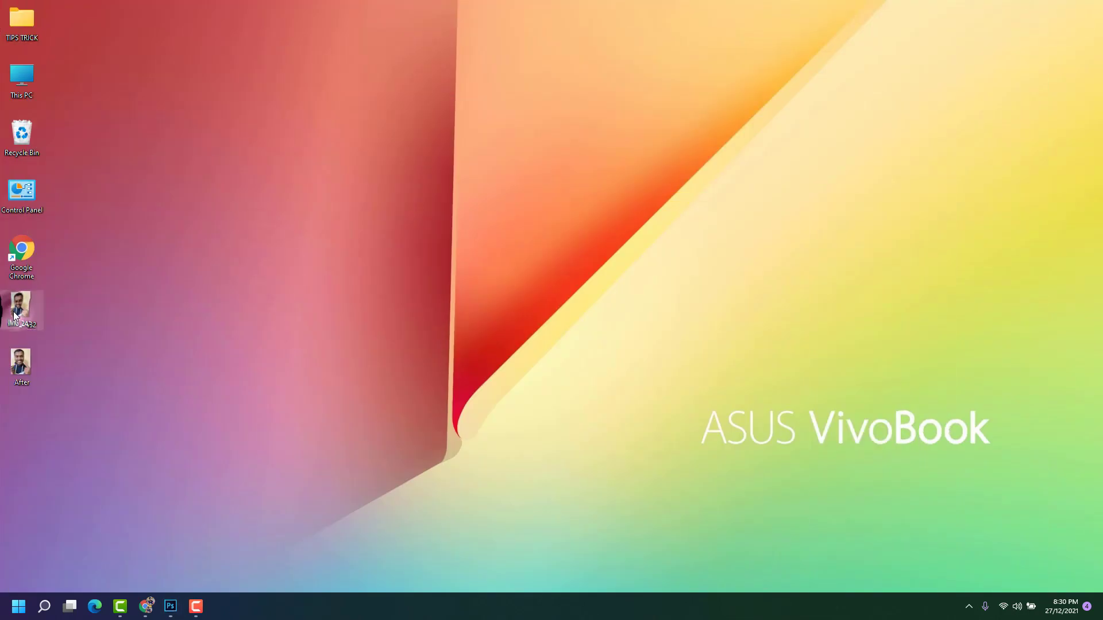
mouse_move(505, 325)
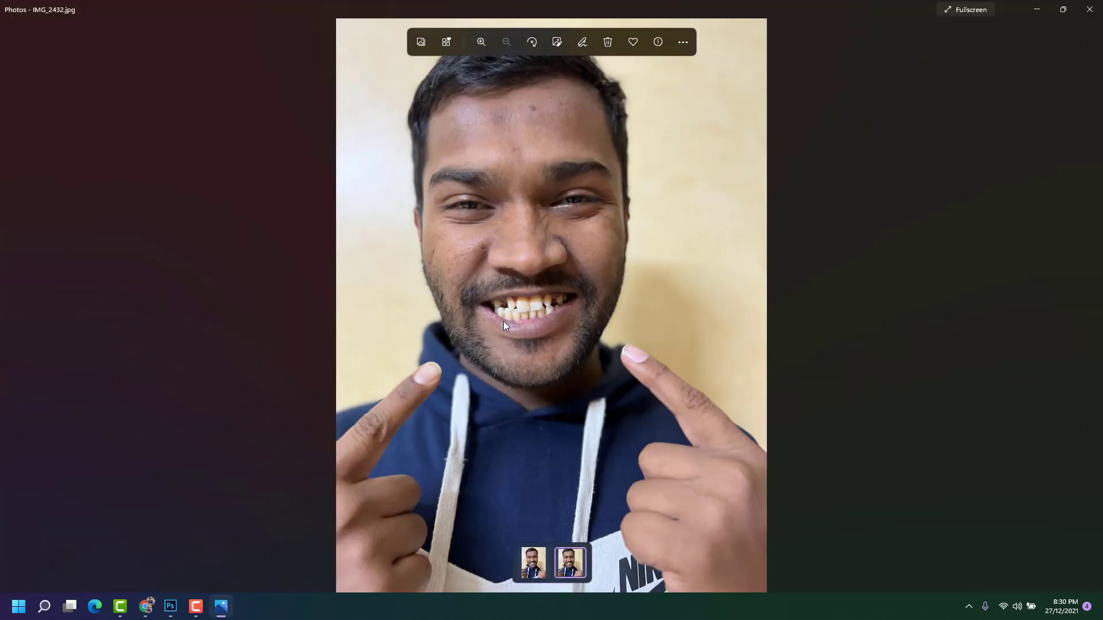
key(Left)
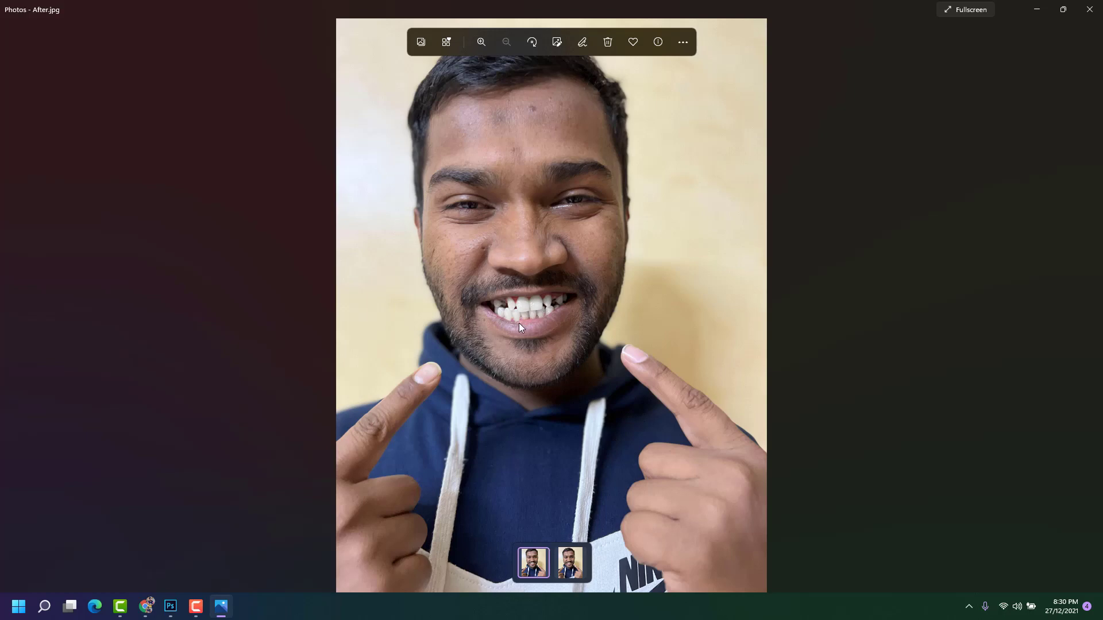